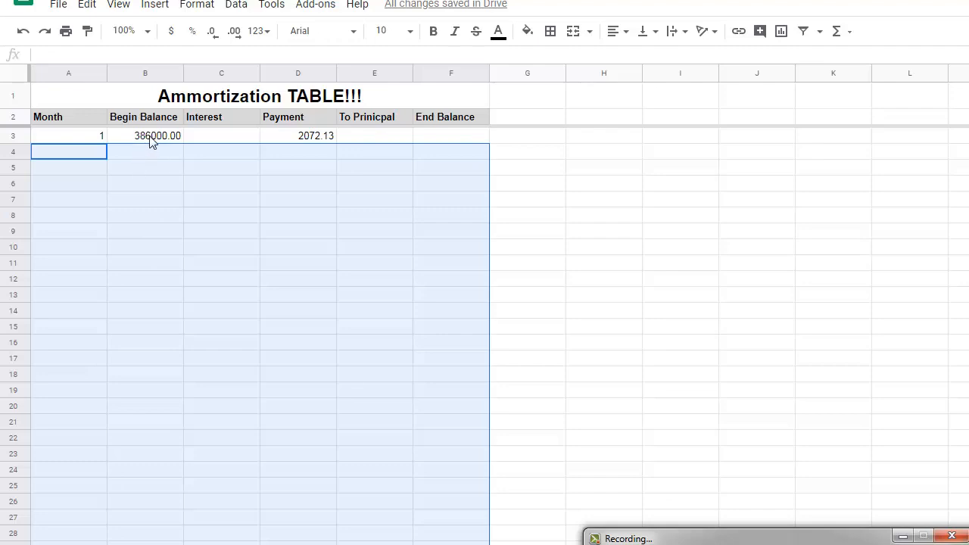
Step: Review the amortization table's column headers and the month 1 entries for beginning balance, interest and payment in row 3
left_click(72, 141)
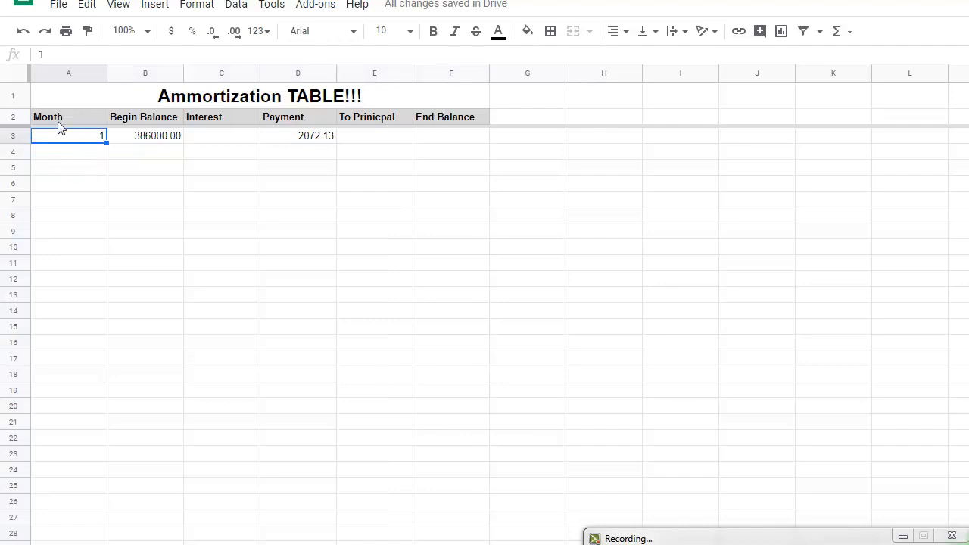
left_click_drag(59, 119, 446, 121)
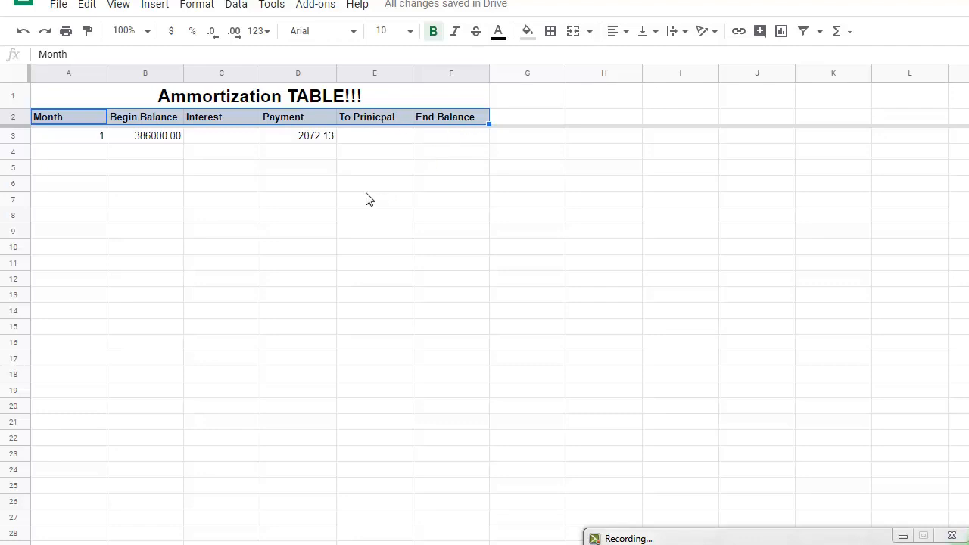
left_click(89, 136)
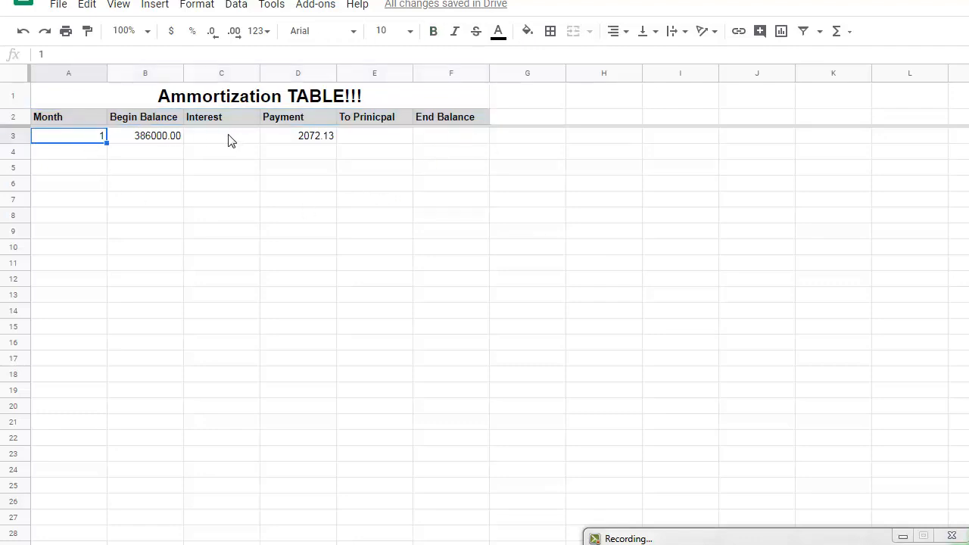
left_click(227, 138)
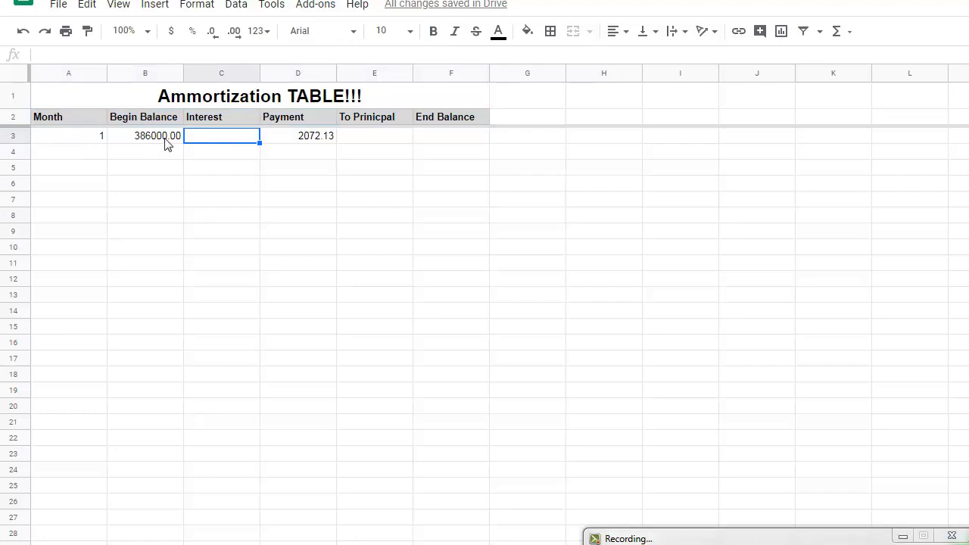
left_click(310, 141)
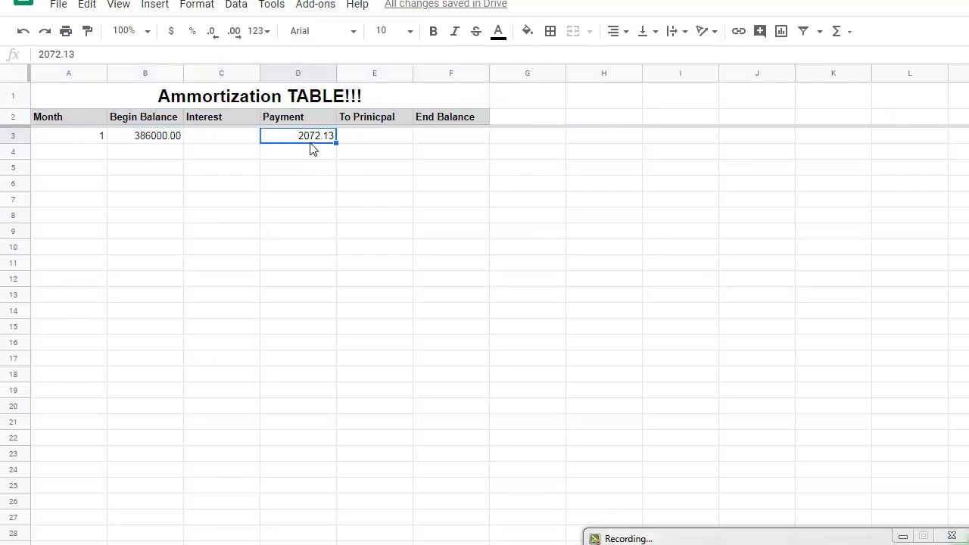
left_click(152, 140)
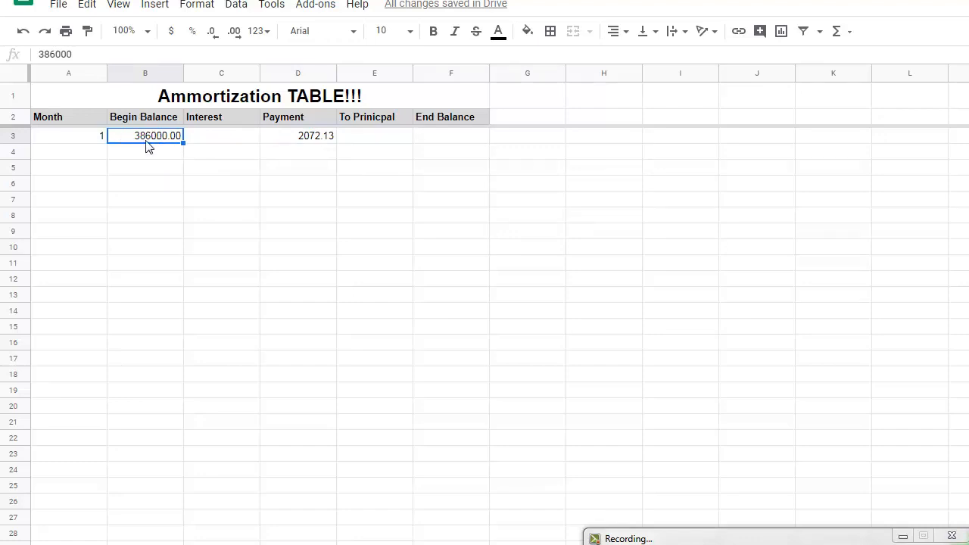
left_click(306, 146)
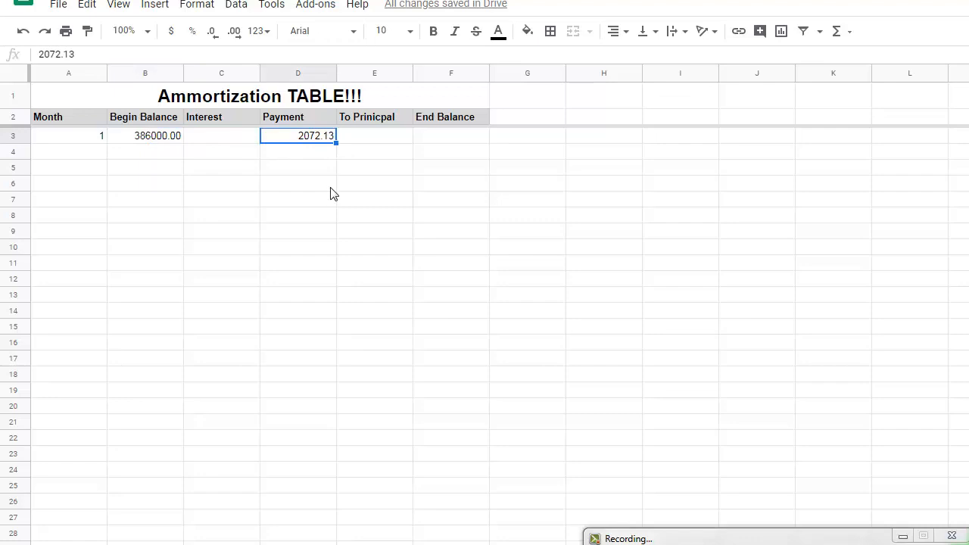
left_click(78, 140)
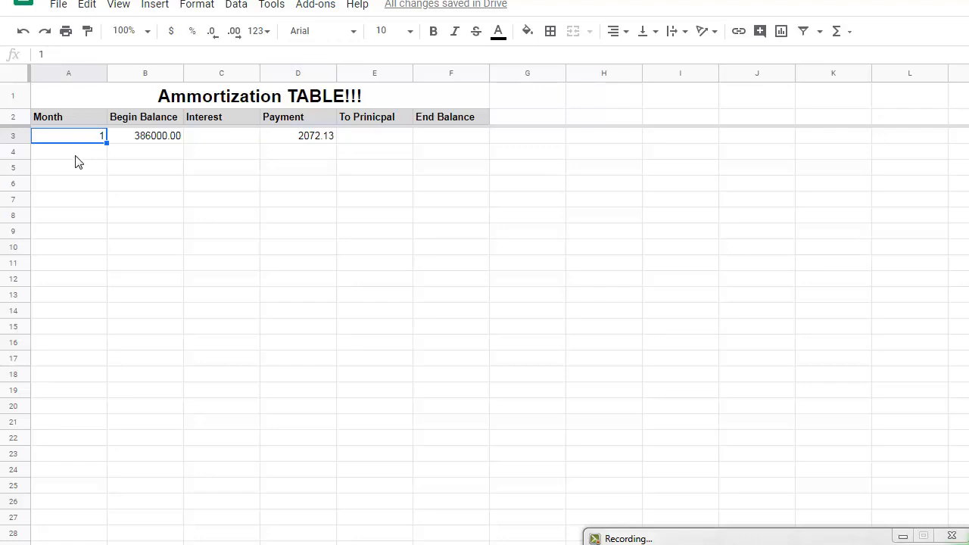
Step: Enter the formula =A3+1 in cell A4 to number the second month
left_click(76, 156)
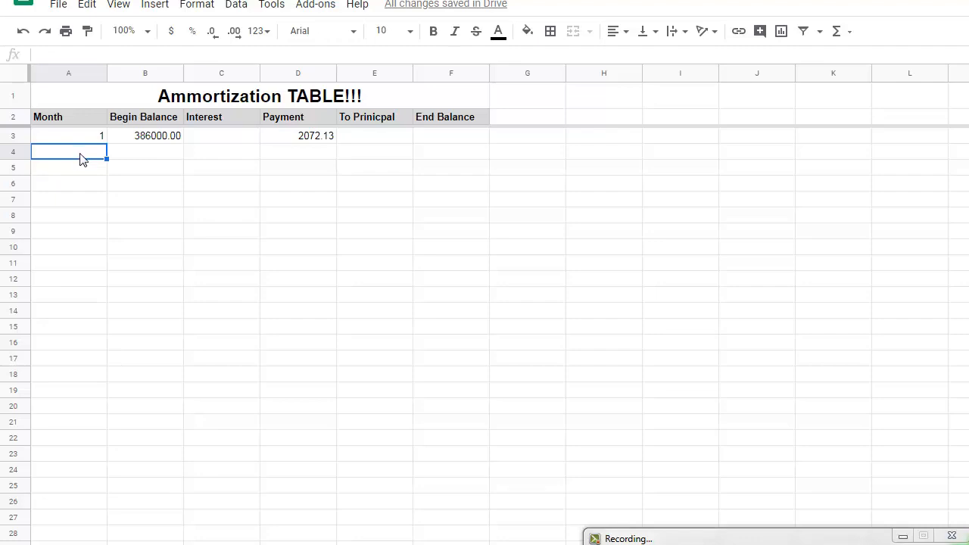
type("=")
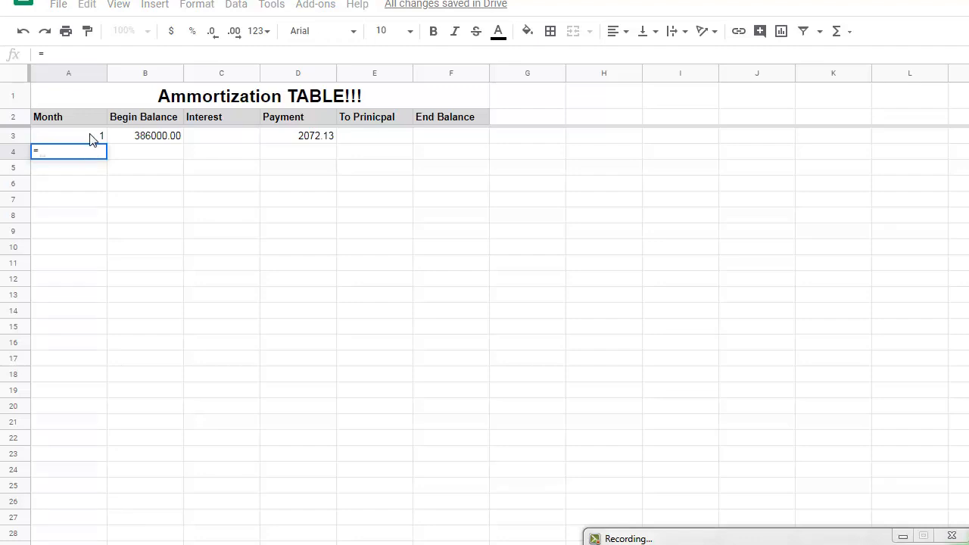
left_click(92, 140)
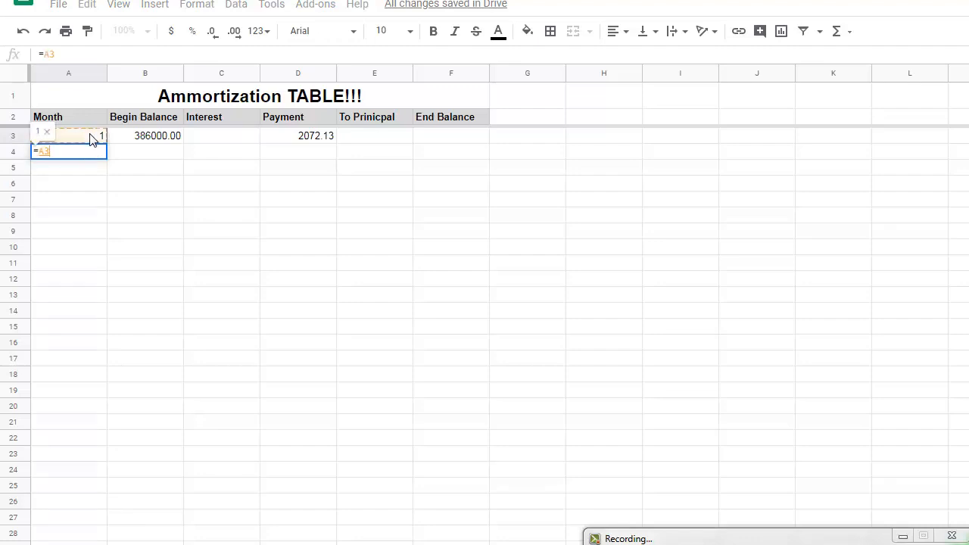
type("+1")
key("Return")
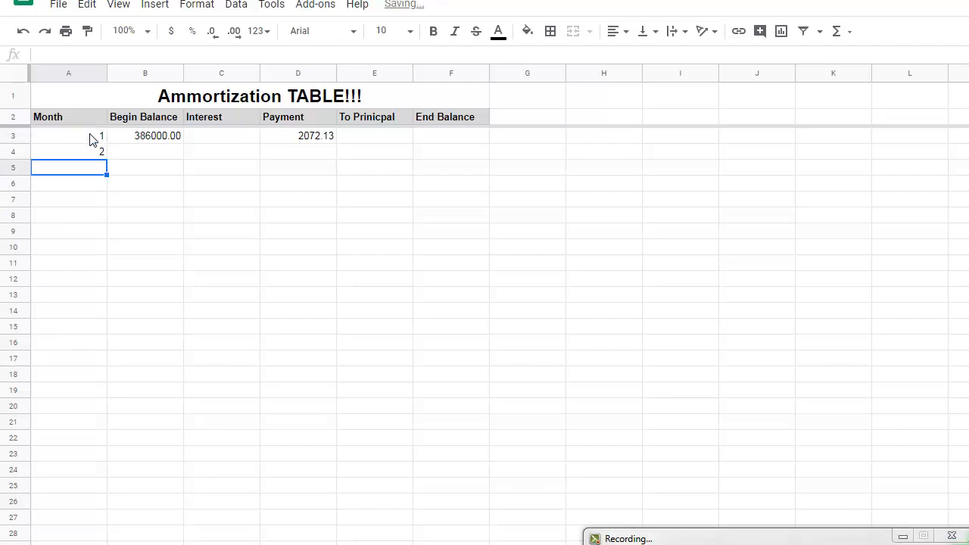
Step: Fill the month formula from A4 down to row 362 so the Month column runs to 360
left_click(98, 154)
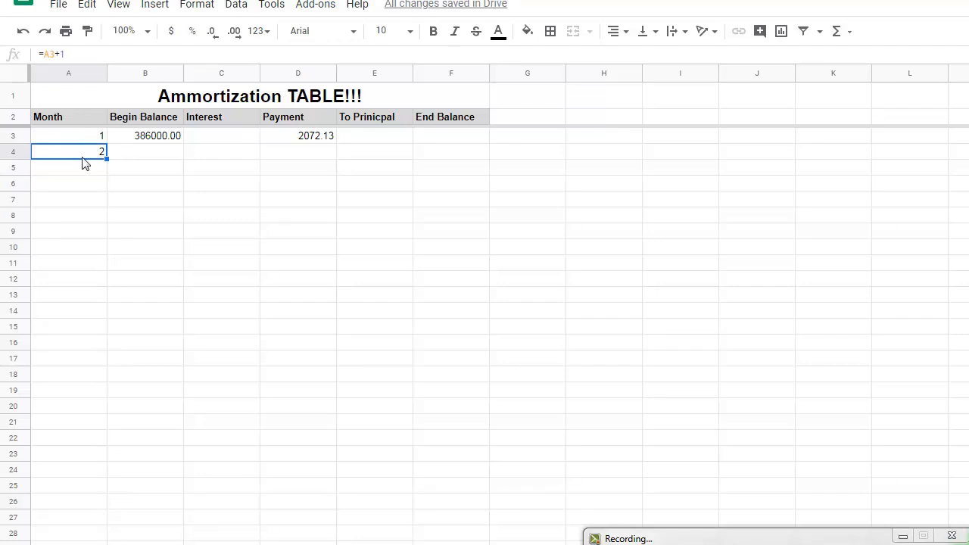
mouse_move(107, 157)
left_mouse_down()
mouse_move(101, 455)
mouse_move(100, 146)
left_mouse_up()
left_click_drag(108, 157, 105, 250)
left_click(152, 393)
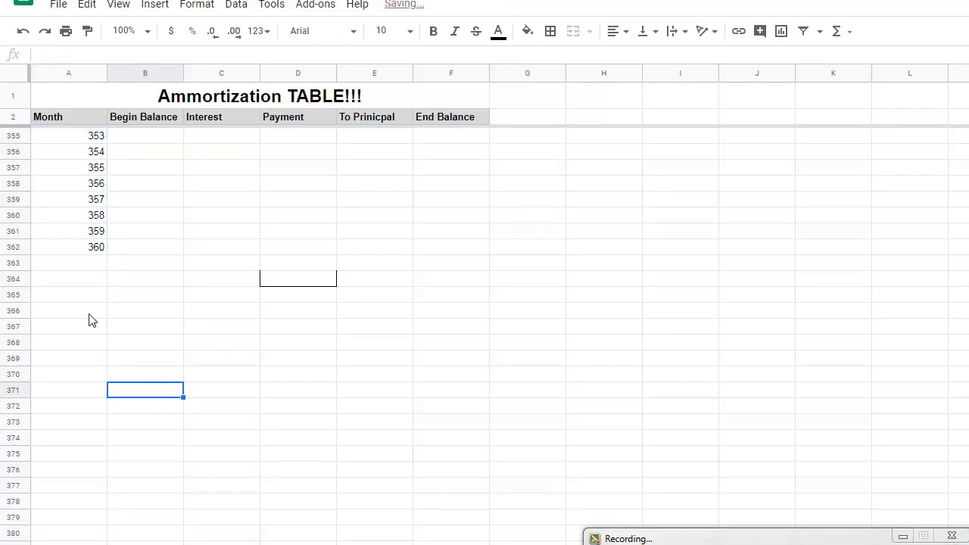
scroll(484, 333, "up", 20)
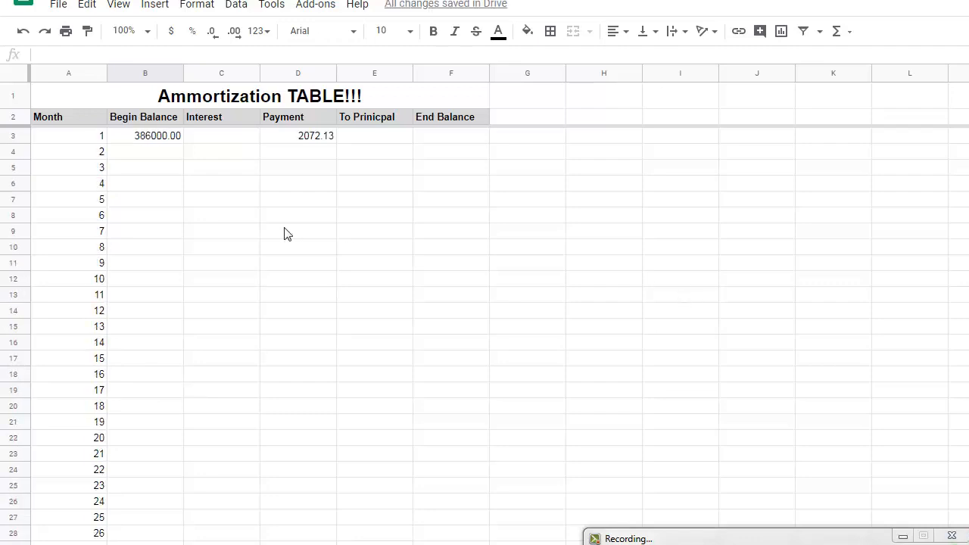
Step: Enter the month 1 interest formula =.05/12*B3 in cell C3
left_click(234, 136)
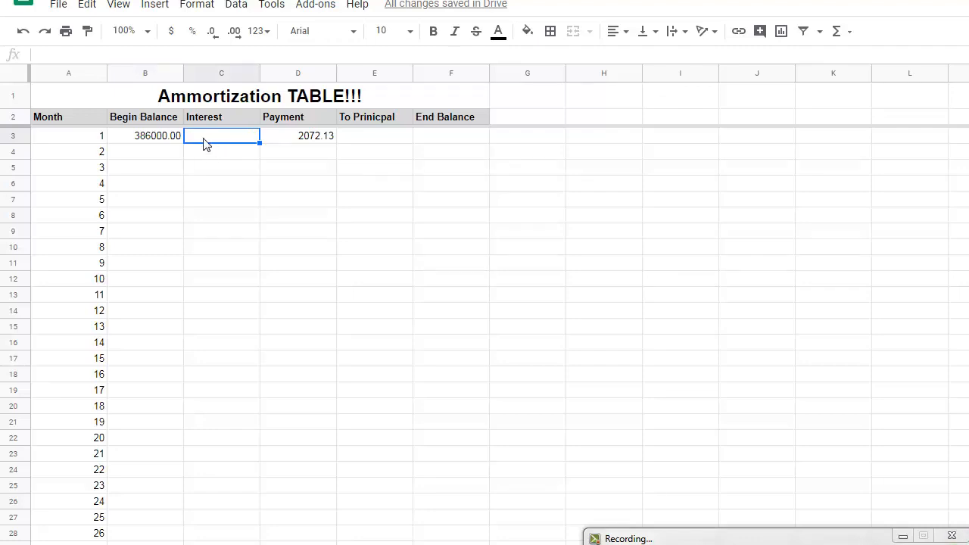
type("=")
key("BackSpace")
type("=")
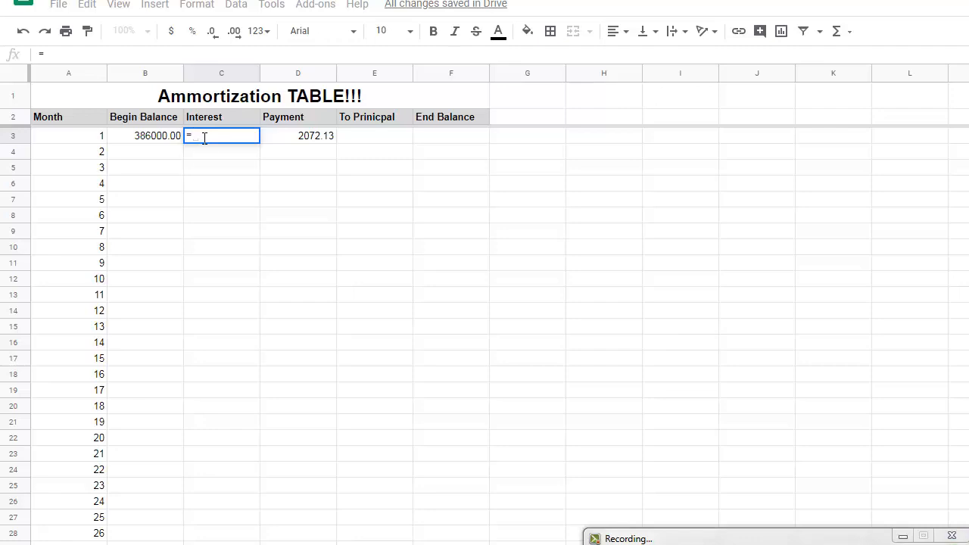
type(".05")
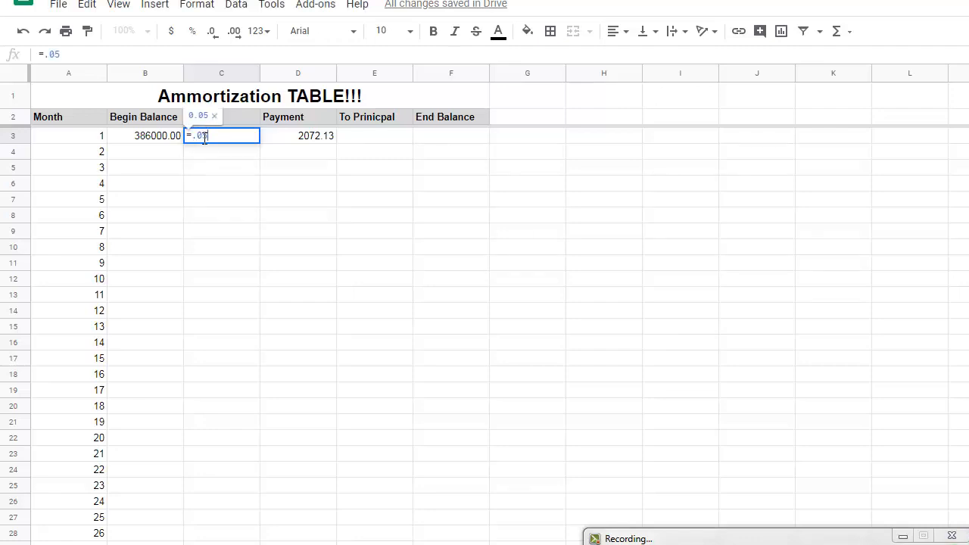
type("/12*")
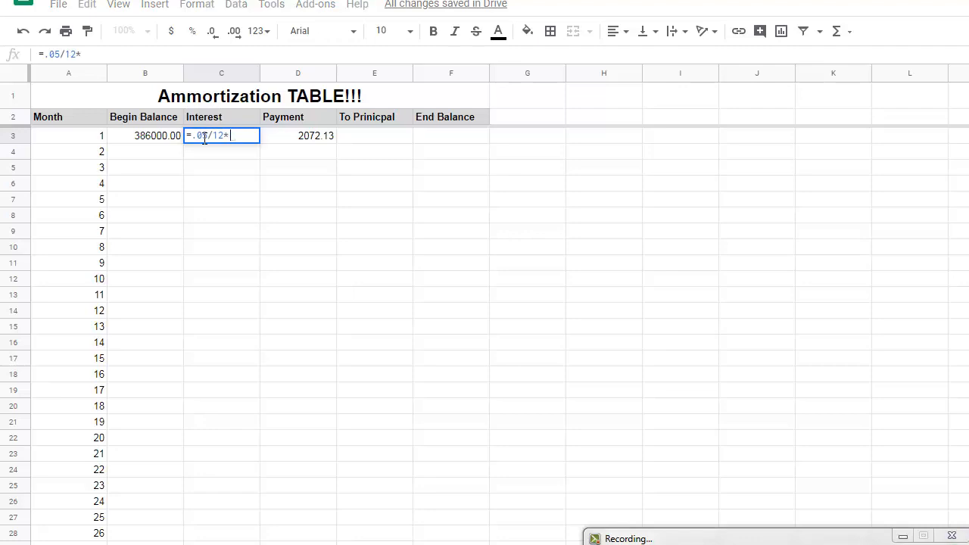
left_click(145, 142)
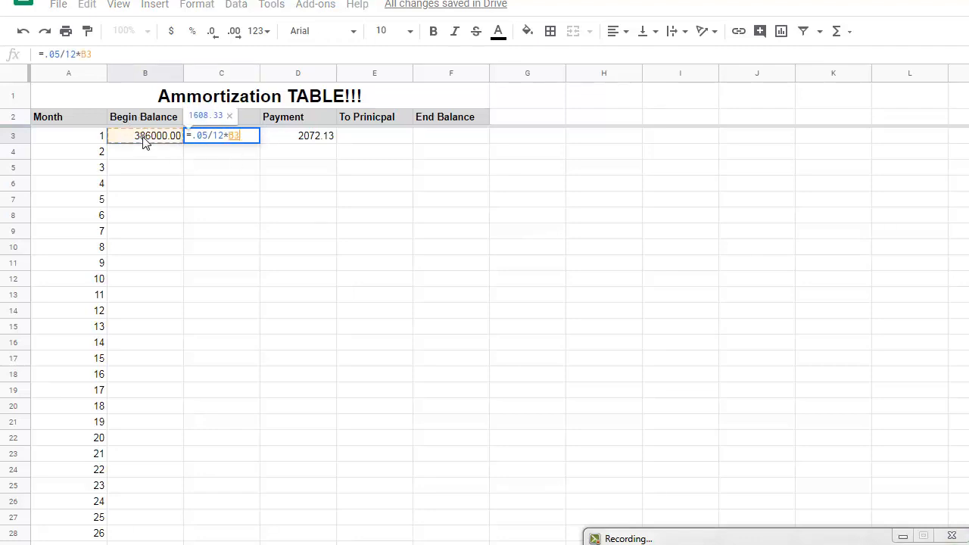
key("Return")
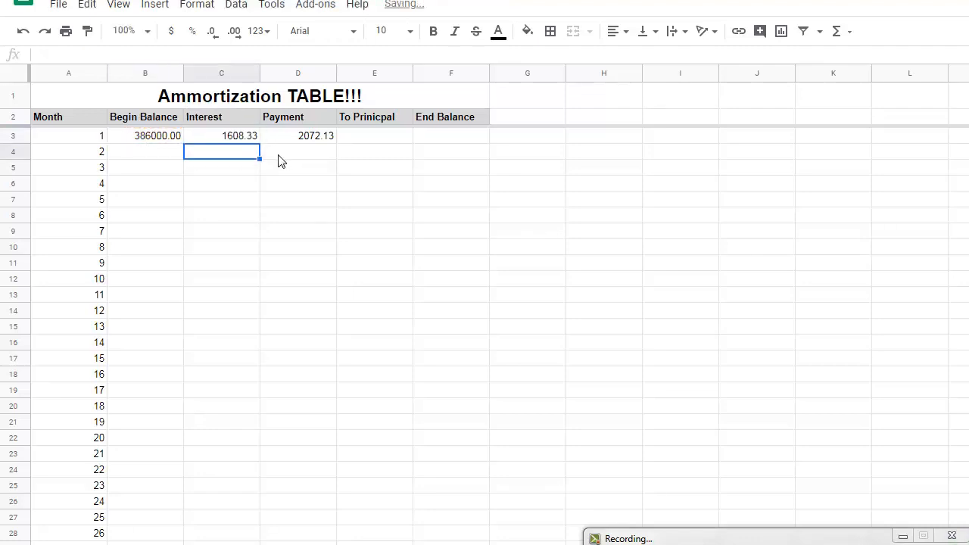
Step: Try decreasing and increasing the number of decimal places on the month 1 interest value in C3
left_click(233, 144)
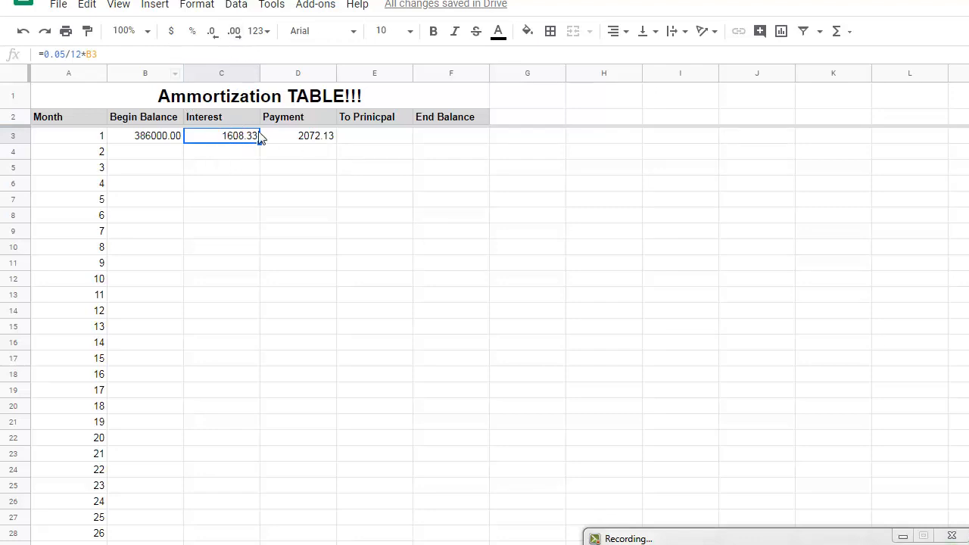
left_click(212, 34)
left_click(241, 37)
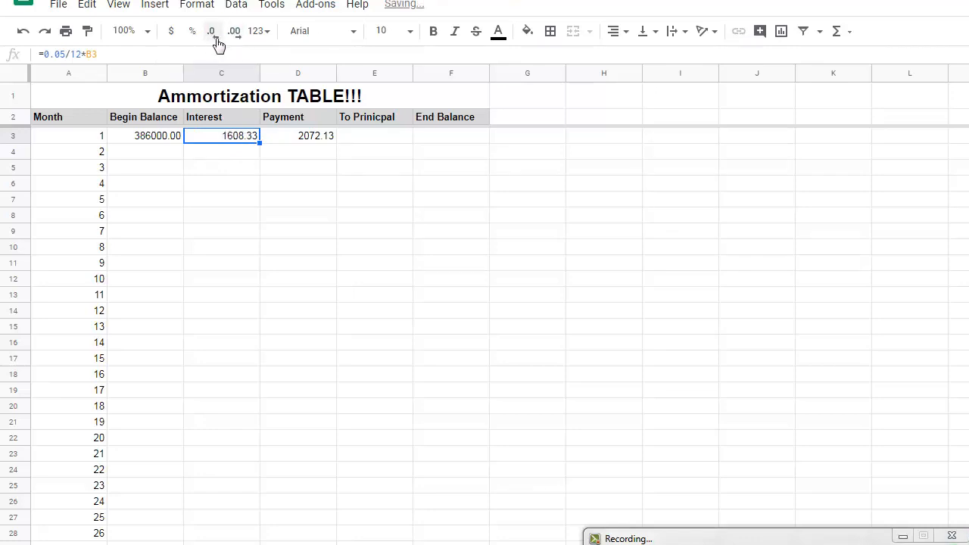
left_click(236, 38)
left_click(213, 39)
left_click(266, 190)
Step: Calculate the month 1 principal portion in E3 as payment minus interest with the formula =D3-C3
left_click(314, 136)
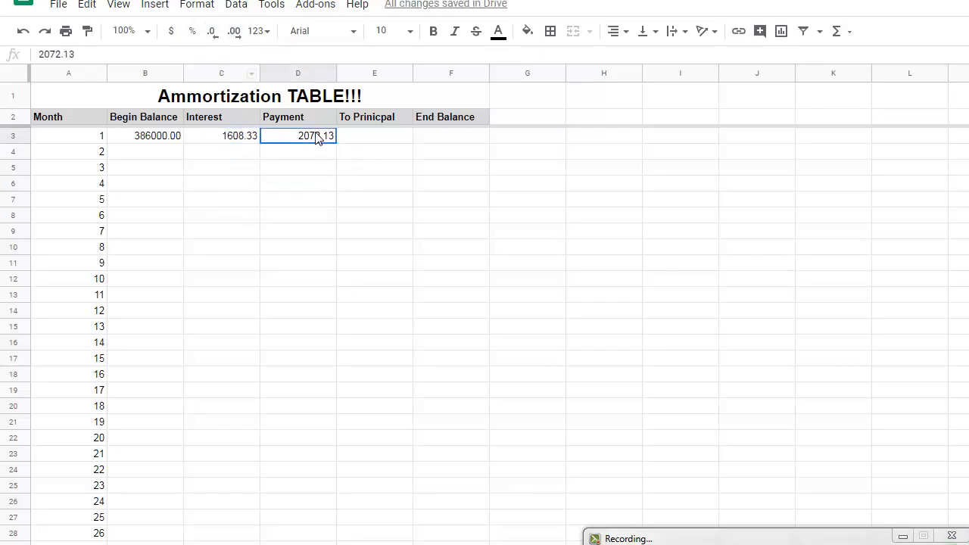
left_click(371, 141)
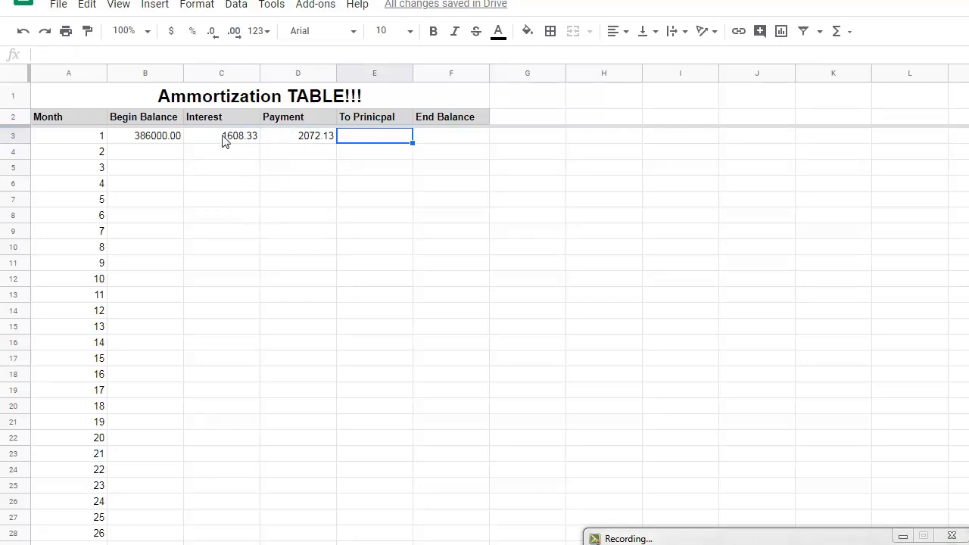
type("=")
left_click(298, 139)
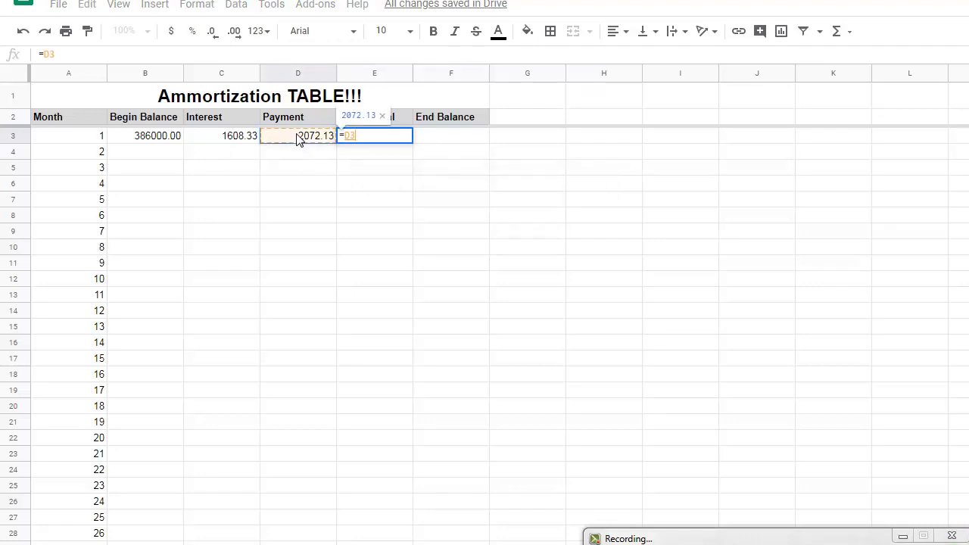
type("-")
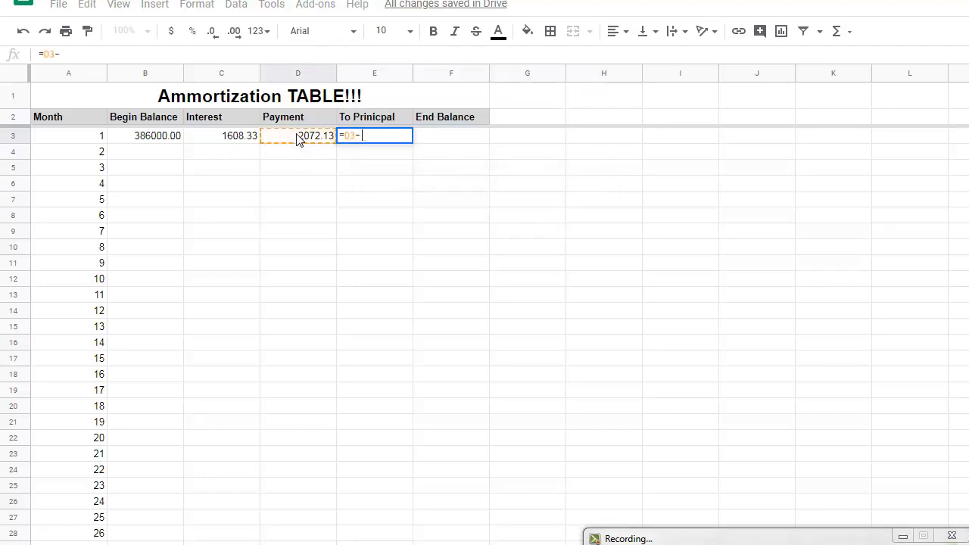
left_click(233, 143)
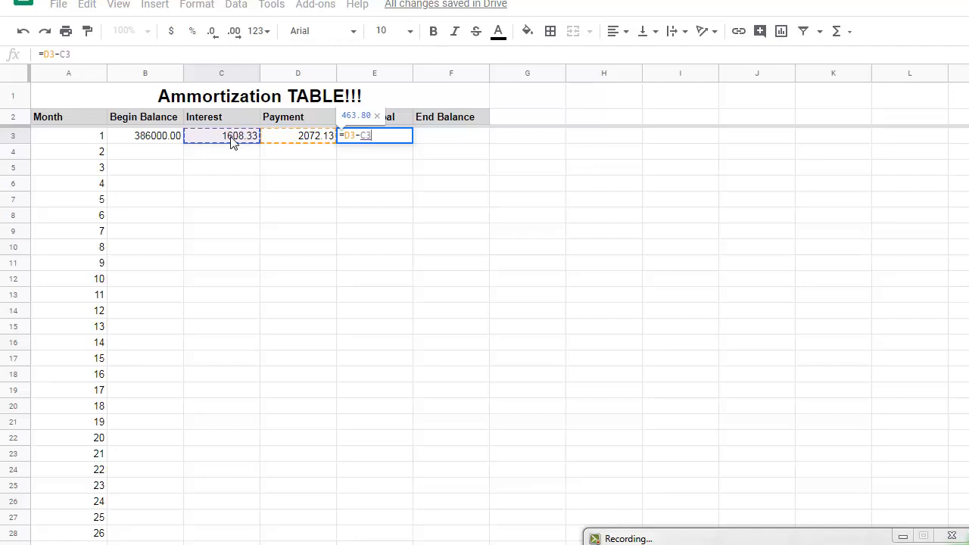
key("Return")
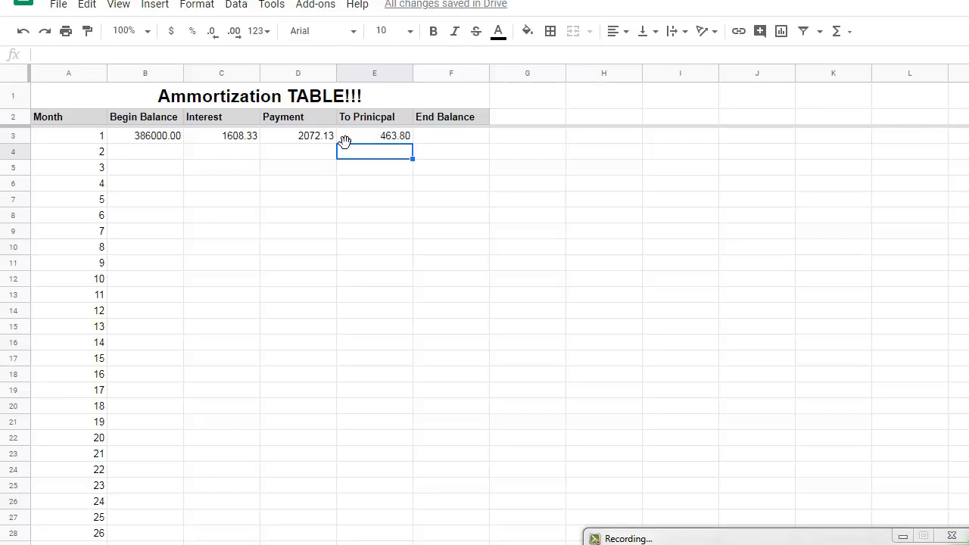
left_click(296, 139)
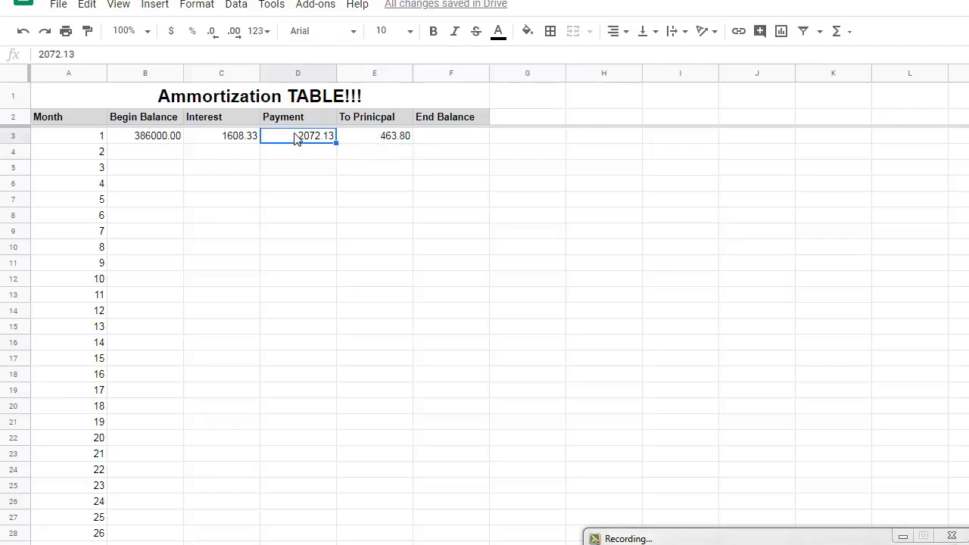
left_click(232, 141)
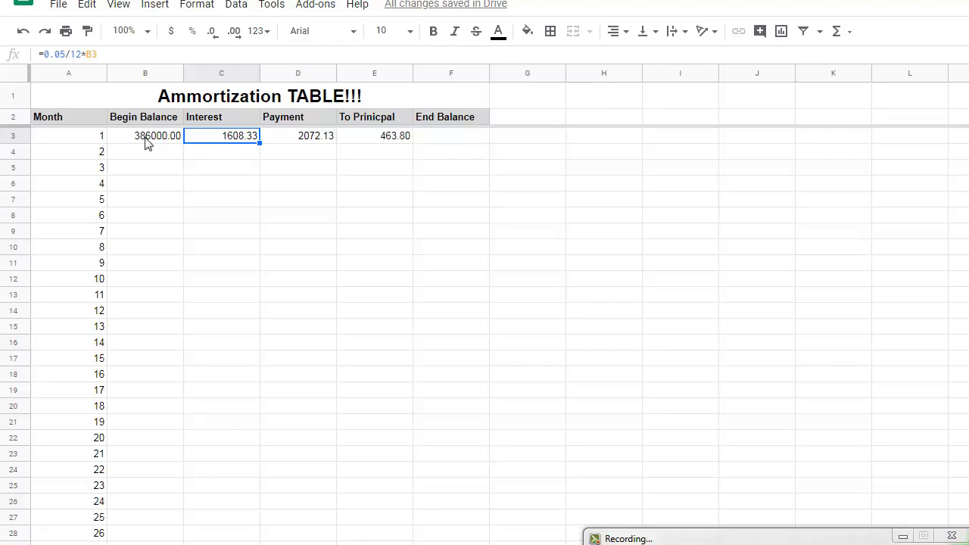
left_click(390, 142)
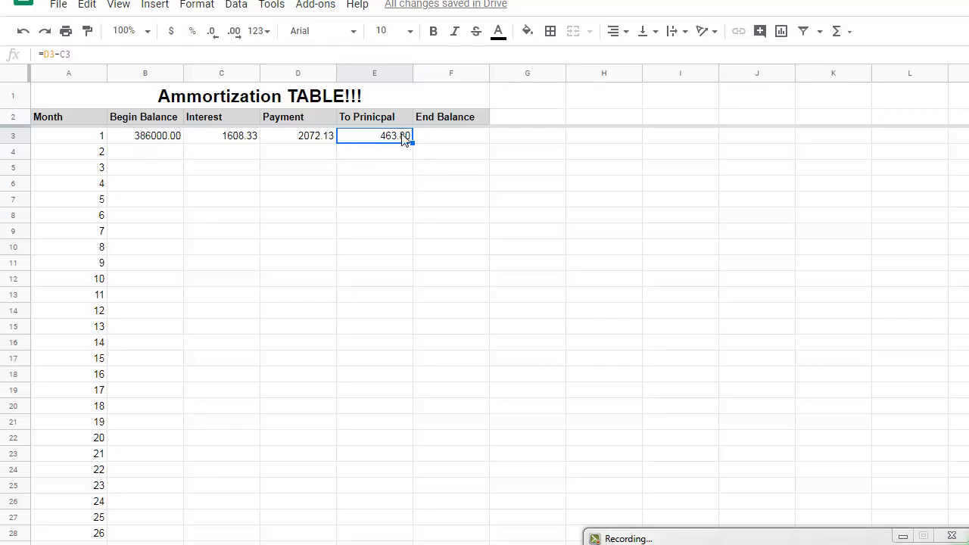
Step: Calculate the month 1 end balance in F3 as begin balance minus principal portion with the formula =B3-E3
left_click(456, 141)
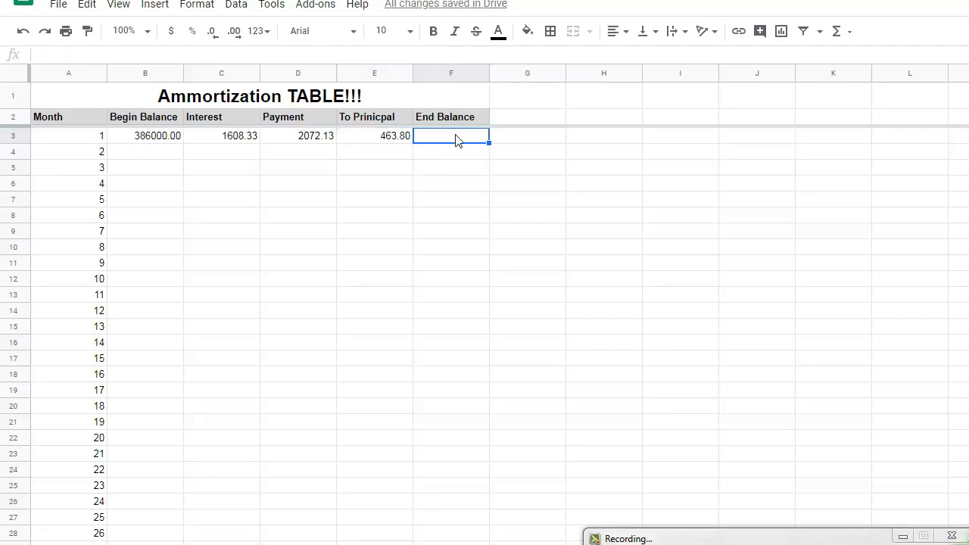
type("=")
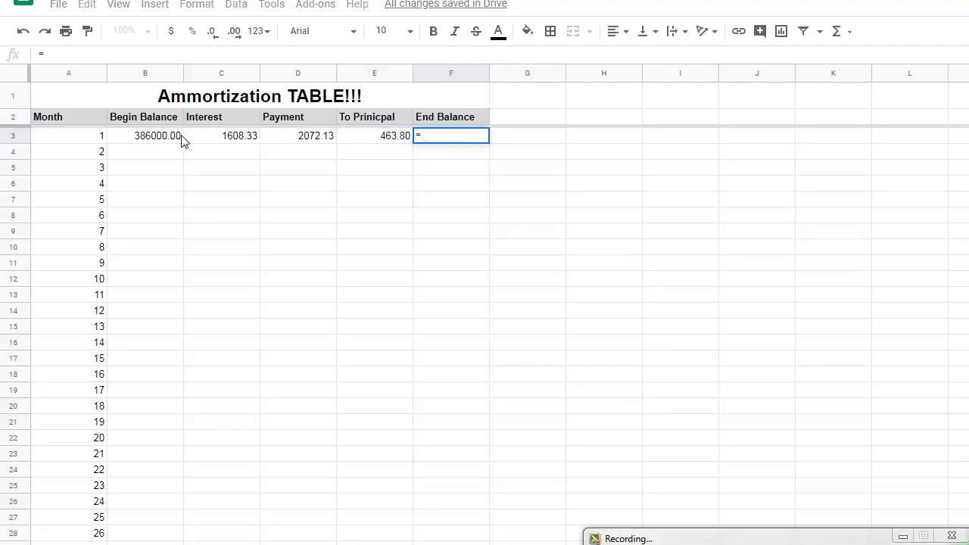
left_click(159, 138)
type("-")
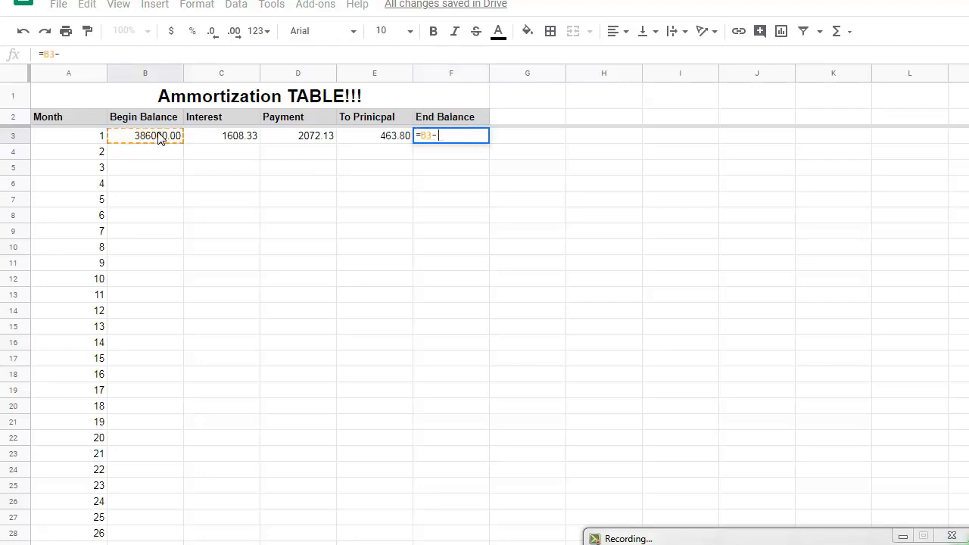
left_click(373, 141)
key("Return")
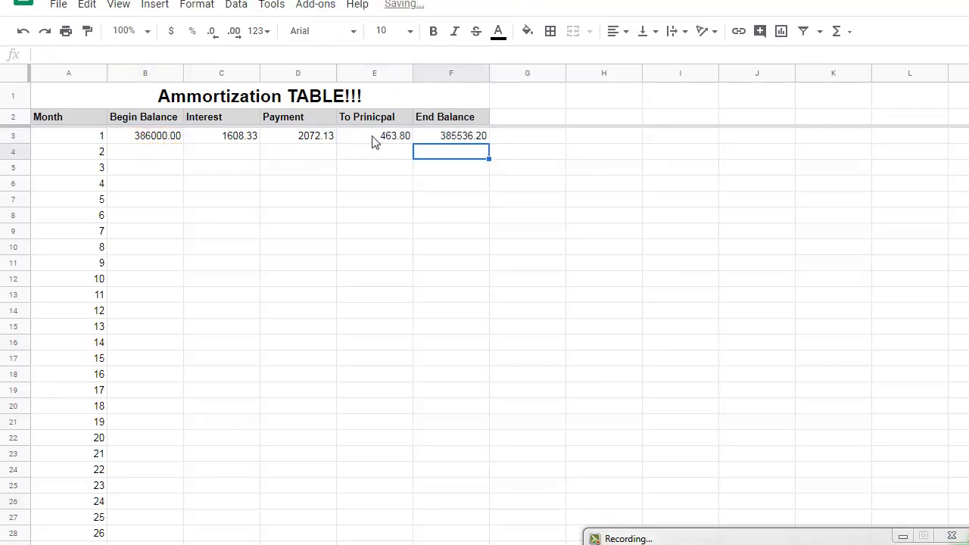
left_click(467, 141)
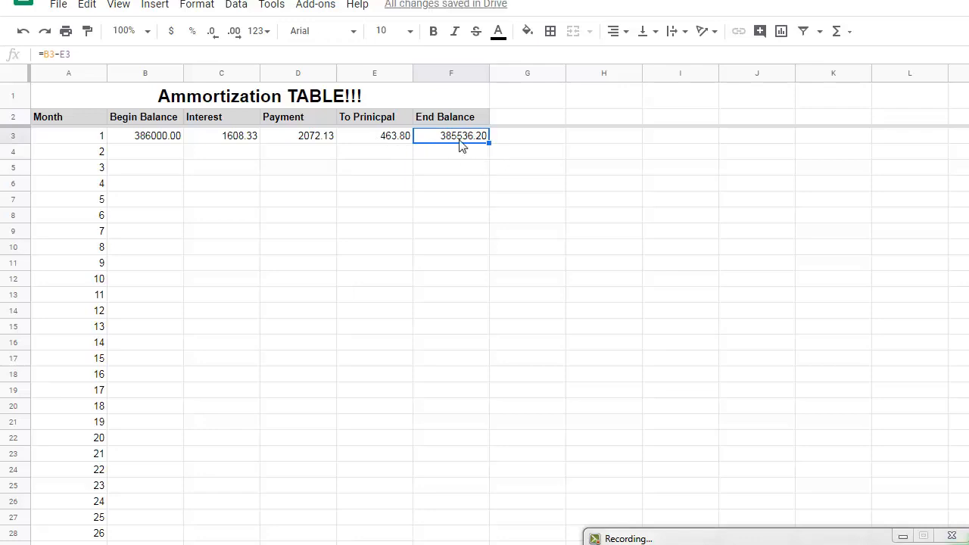
Step: Carry the month 1 end balance into the month 2 begin balance with the formula =F3 in B4
left_click(159, 156)
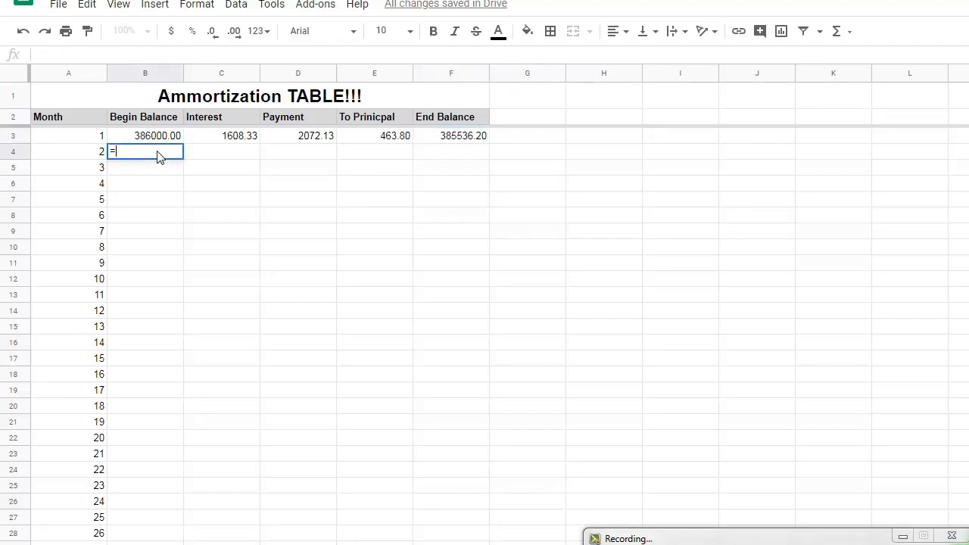
type("=")
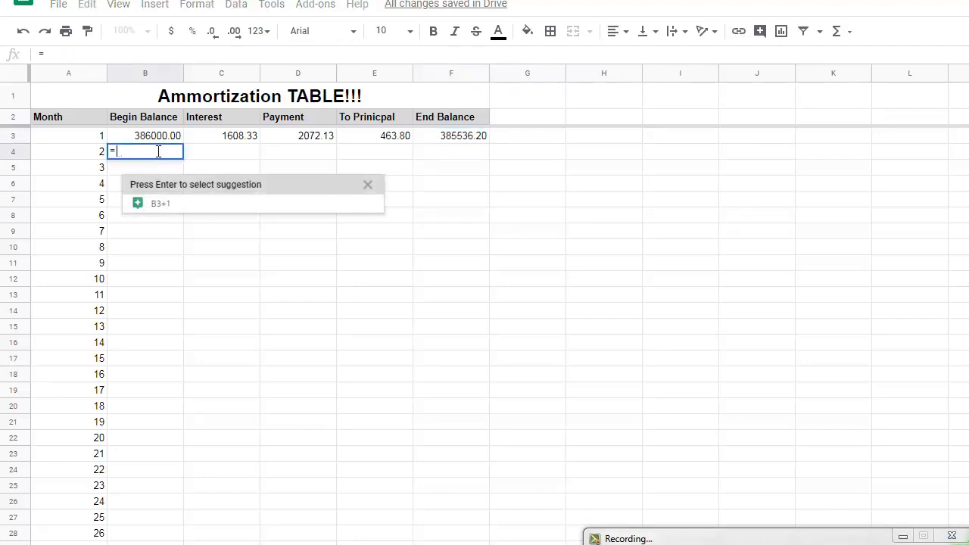
left_click(457, 140)
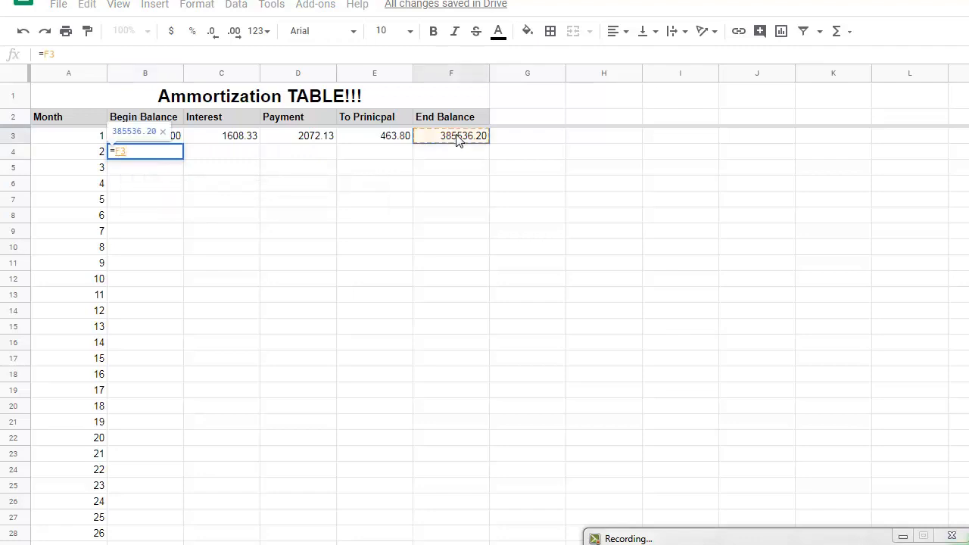
key("Return")
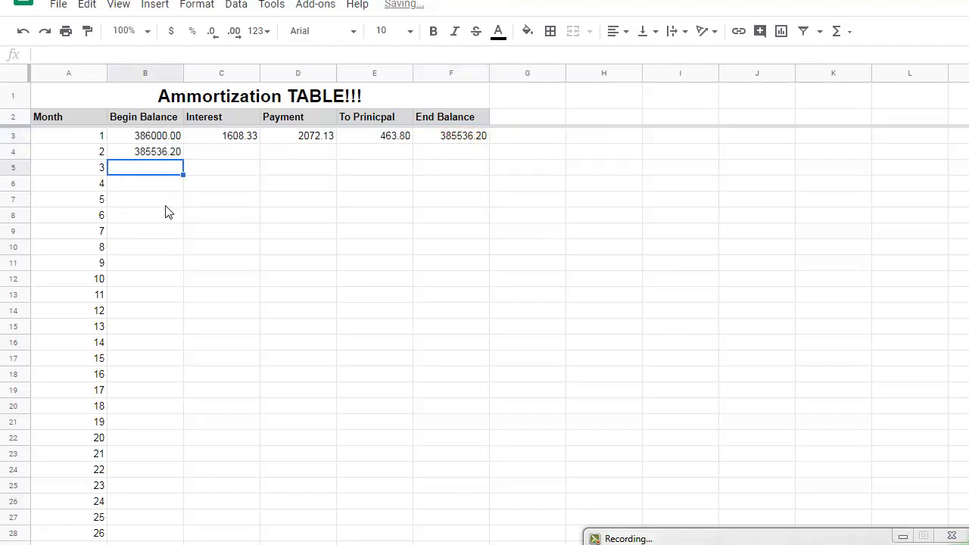
Step: Fill the month 1 interest, payment, principal and end balance cells C3 to F3 down one row into month 2
left_click(230, 152)
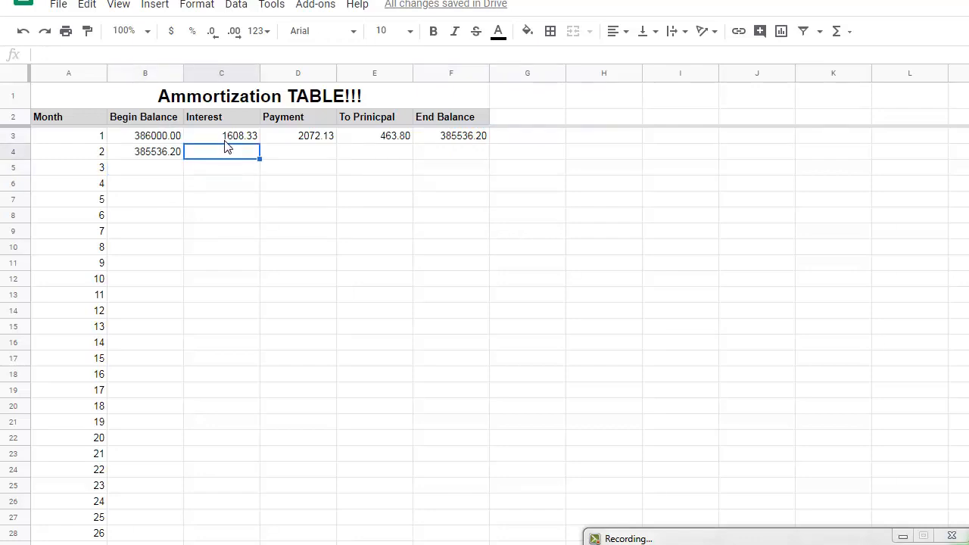
left_click(228, 139)
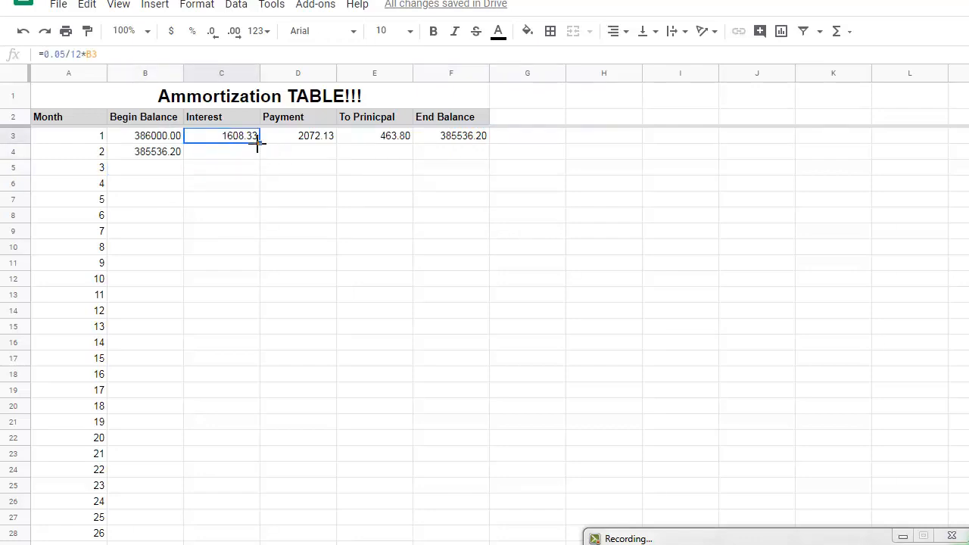
left_click_drag(260, 143, 262, 156)
left_click(309, 137)
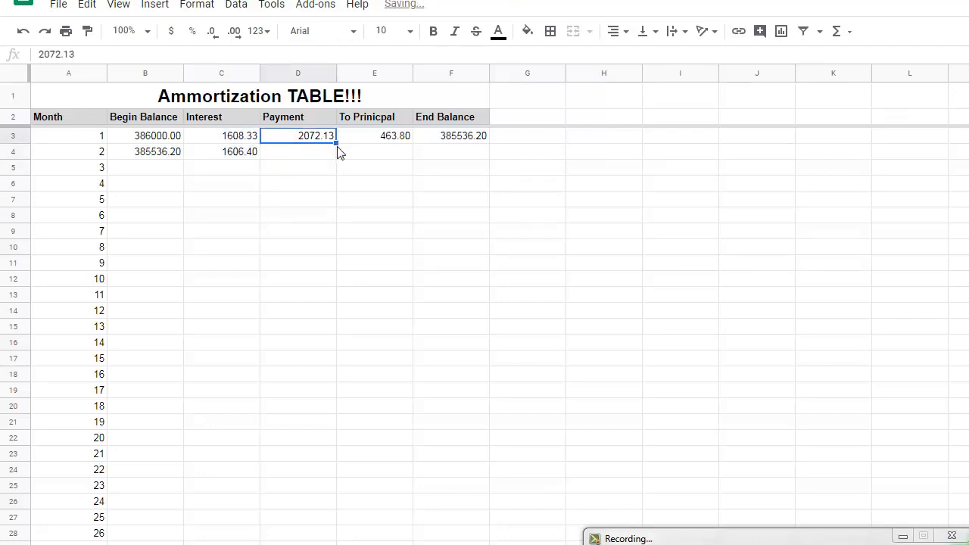
left_click_drag(335, 144, 330, 156)
left_click(389, 142)
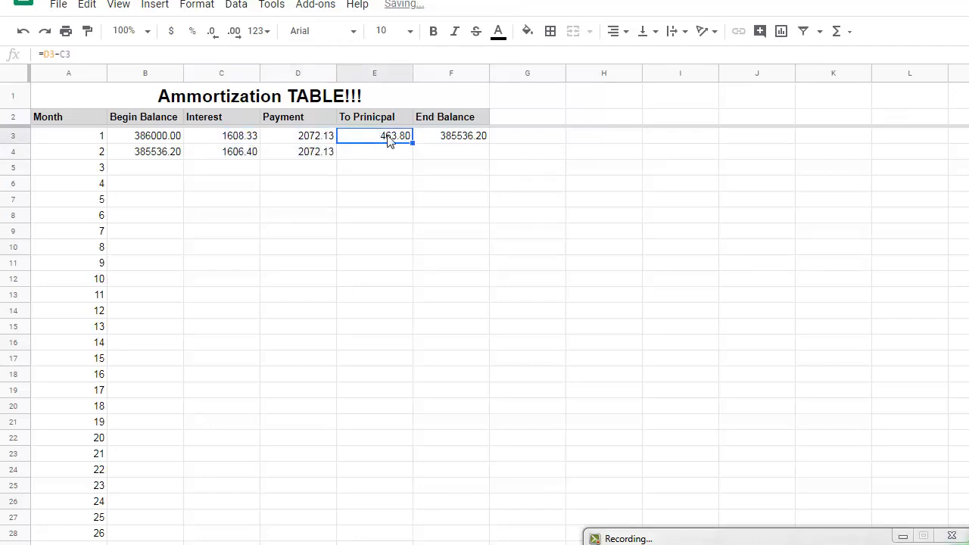
left_click_drag(413, 144, 411, 156)
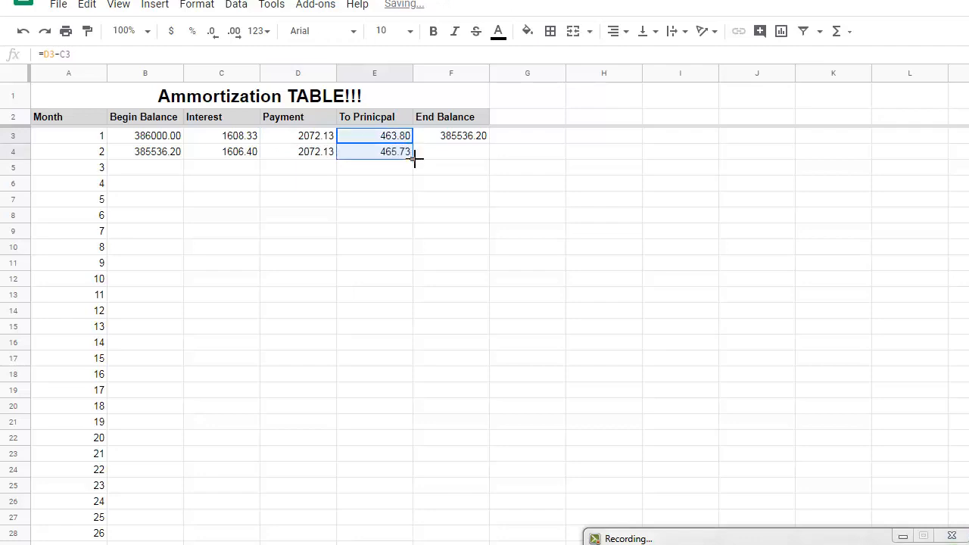
left_click(459, 140)
left_click_drag(488, 142, 478, 156)
left_click(459, 183)
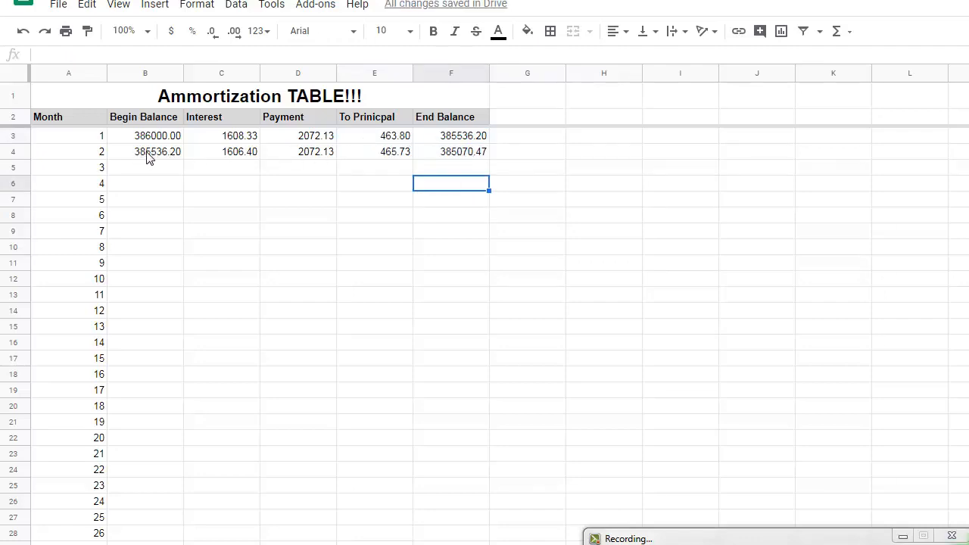
Step: Fill the month 2 cells B4:F4 down to row 362 so every column runs through month 360
left_click_drag(147, 156, 471, 159)
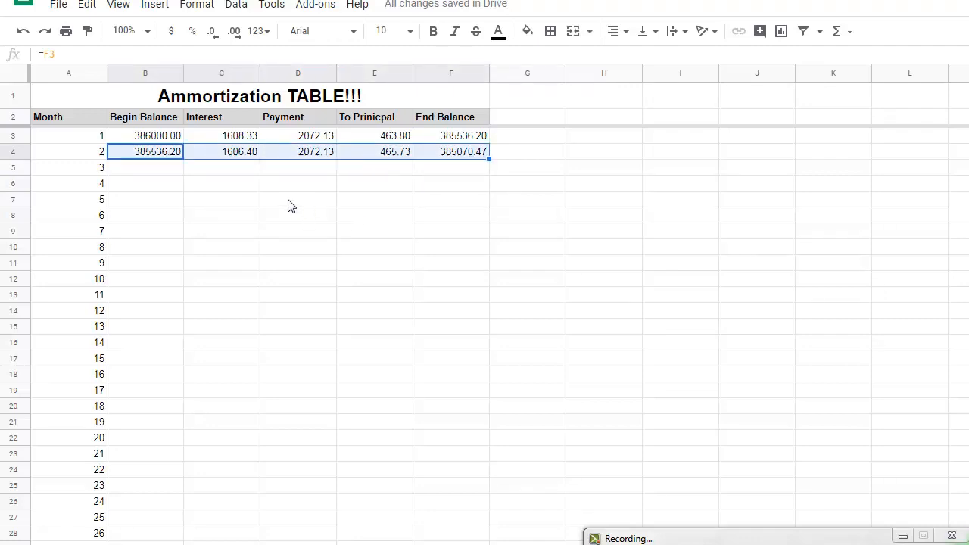
left_click(139, 176)
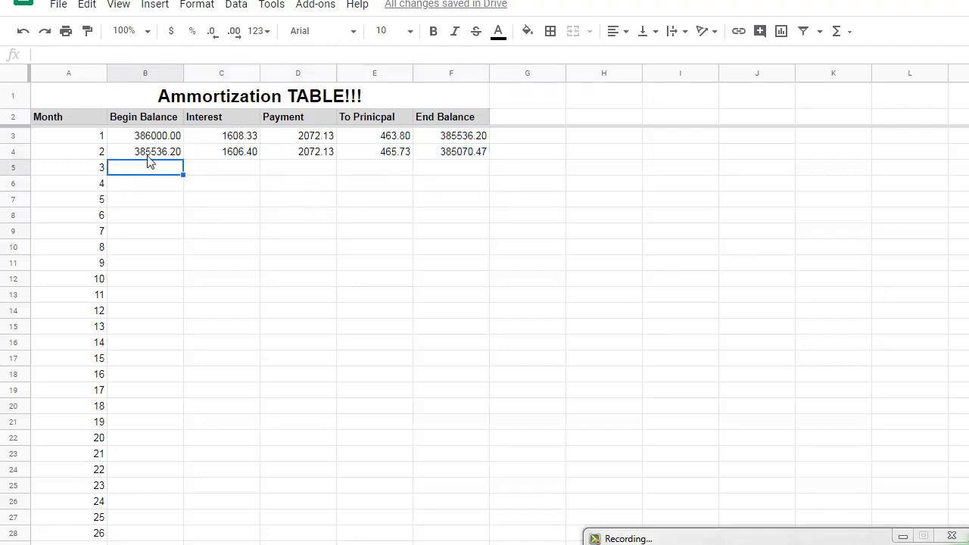
left_click(151, 156)
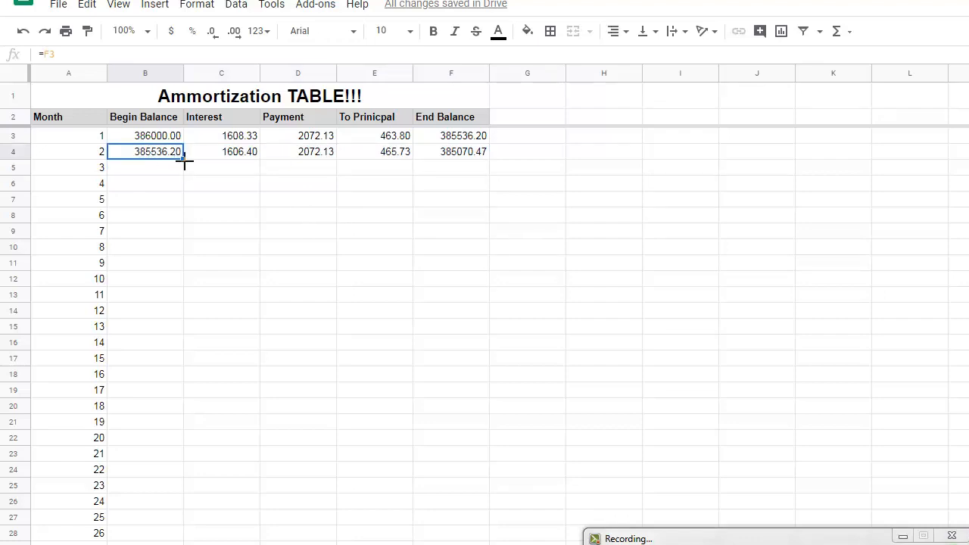
left_click(163, 215)
left_click(140, 155)
left_click_drag(140, 155, 463, 162)
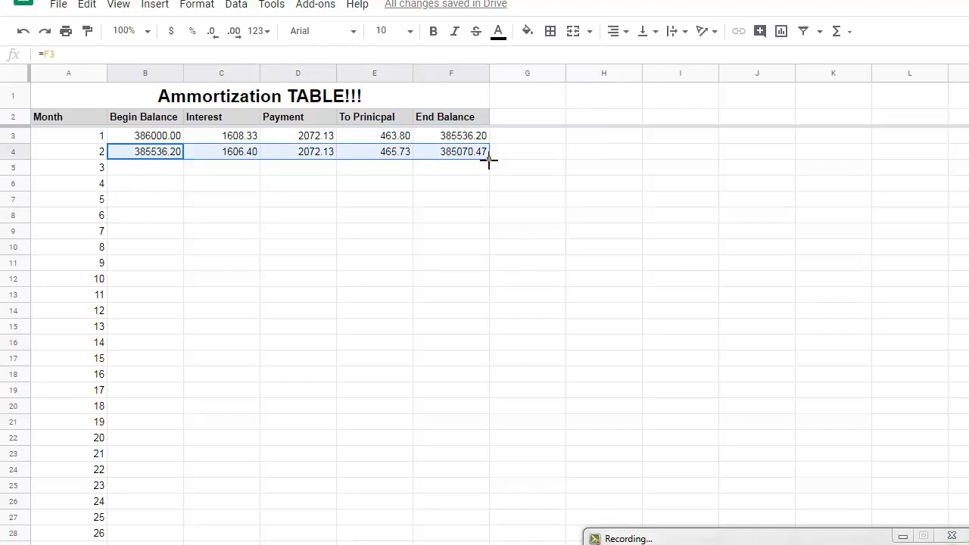
left_click_drag(489, 159, 449, 243)
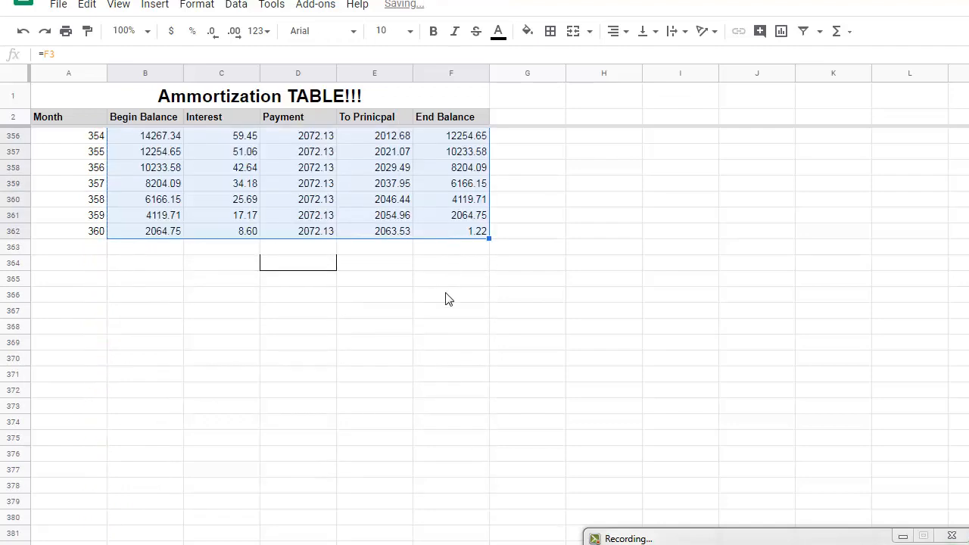
Step: Make the final end balance for month 360 in F362 bold
left_click(461, 221)
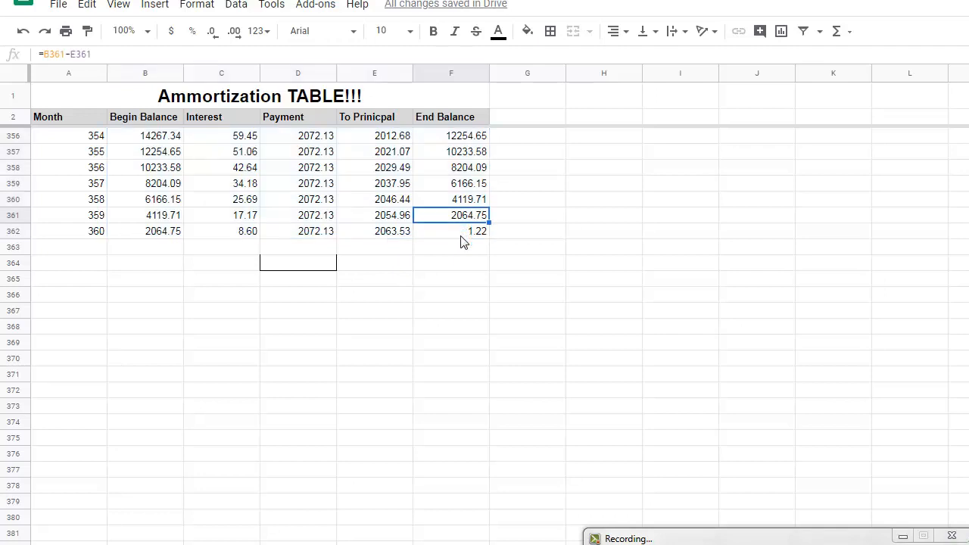
left_click(462, 235)
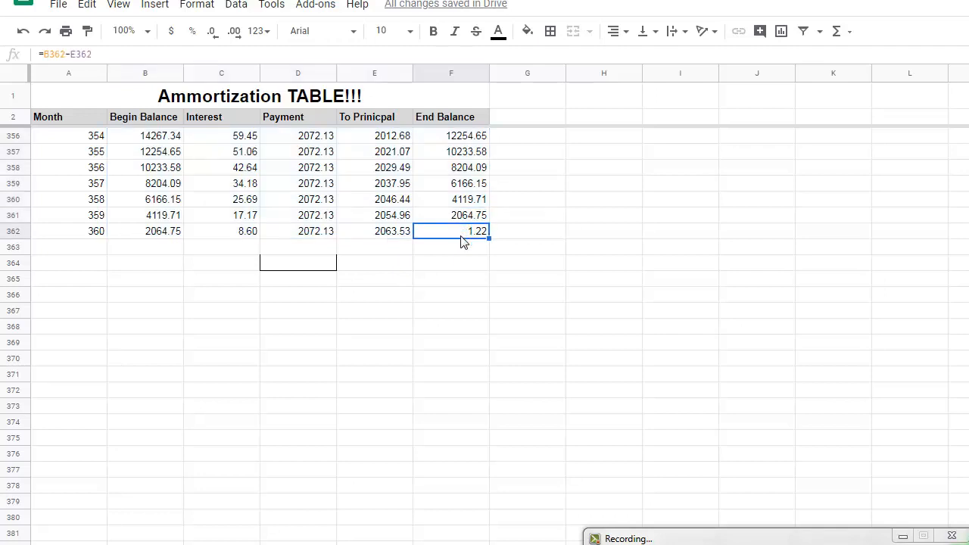
left_click(433, 31)
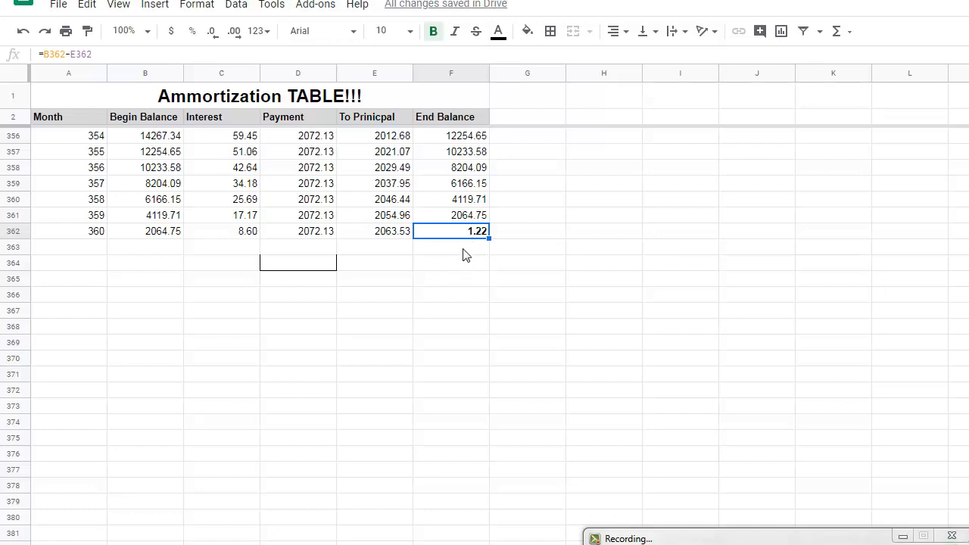
left_click(14, 231)
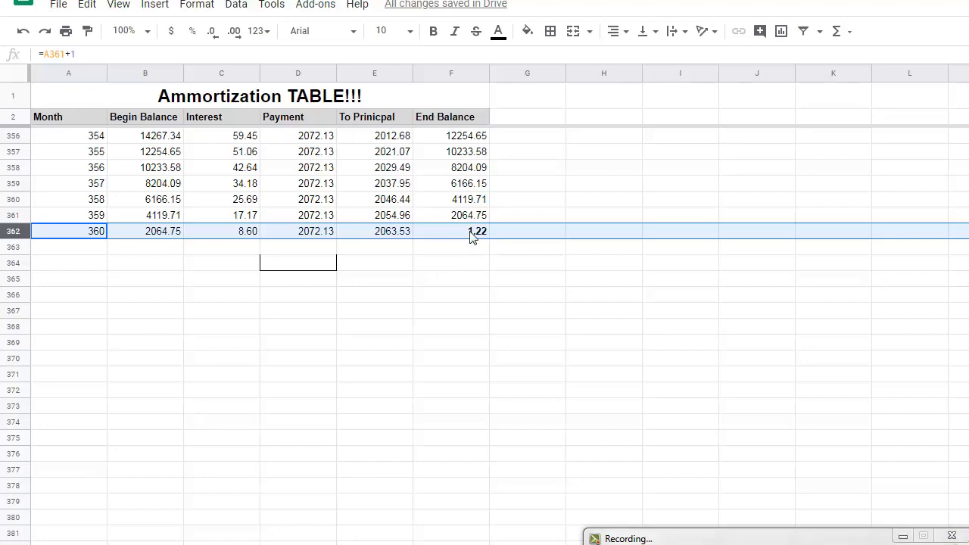
left_click(443, 235)
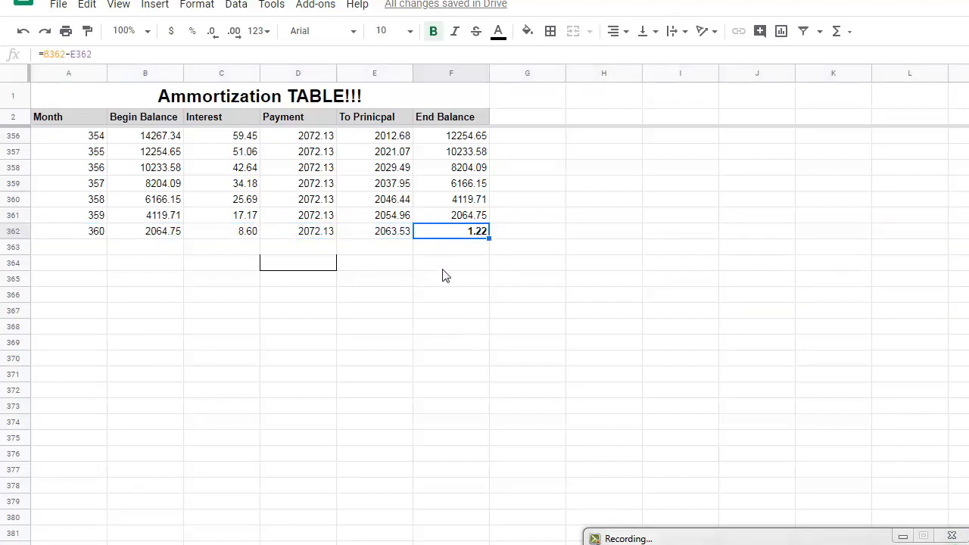
Step: Review the filled table back up to month 130 and examine that row's interest, payment and principal portion
scroll(427, 444, "up", 15)
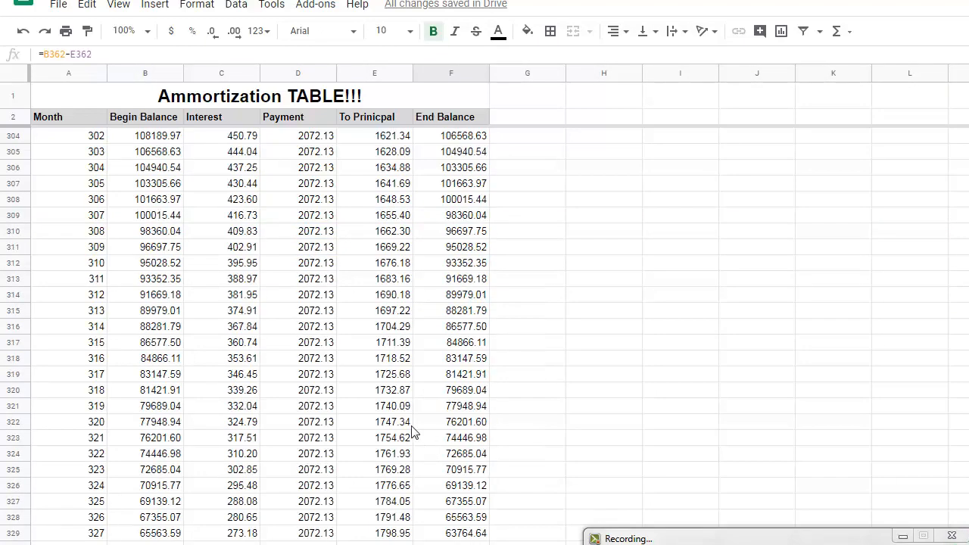
scroll(340, 427, "up", 20)
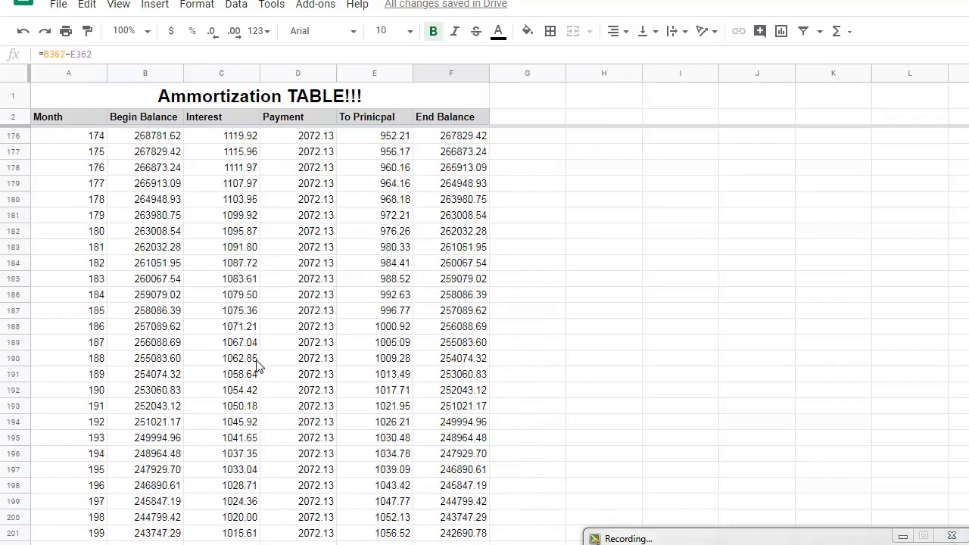
scroll(256, 363, "up", 7)
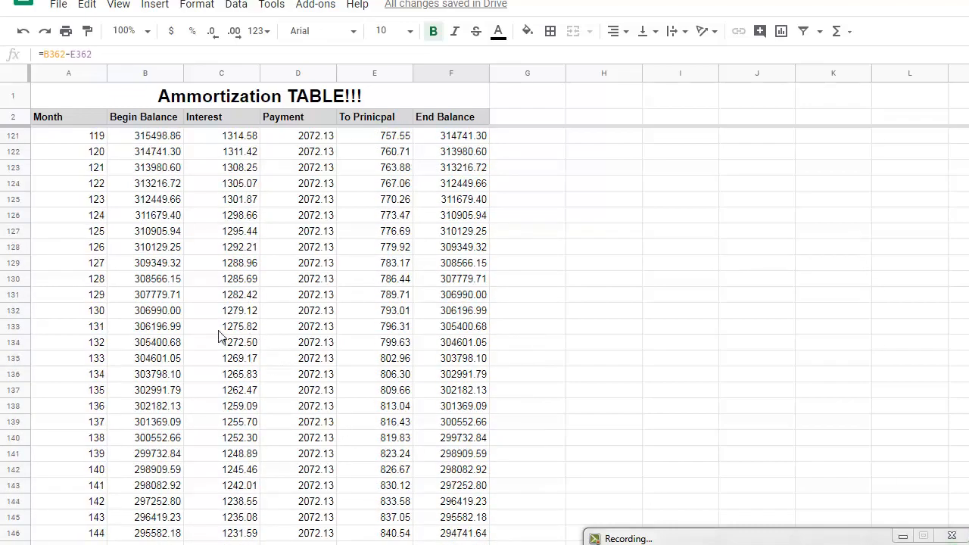
left_click(10, 311)
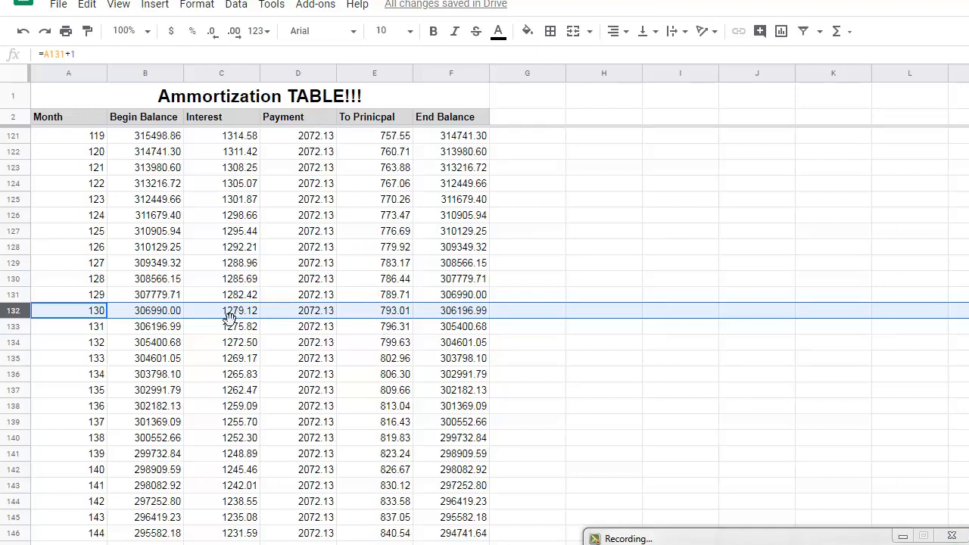
left_click(318, 319)
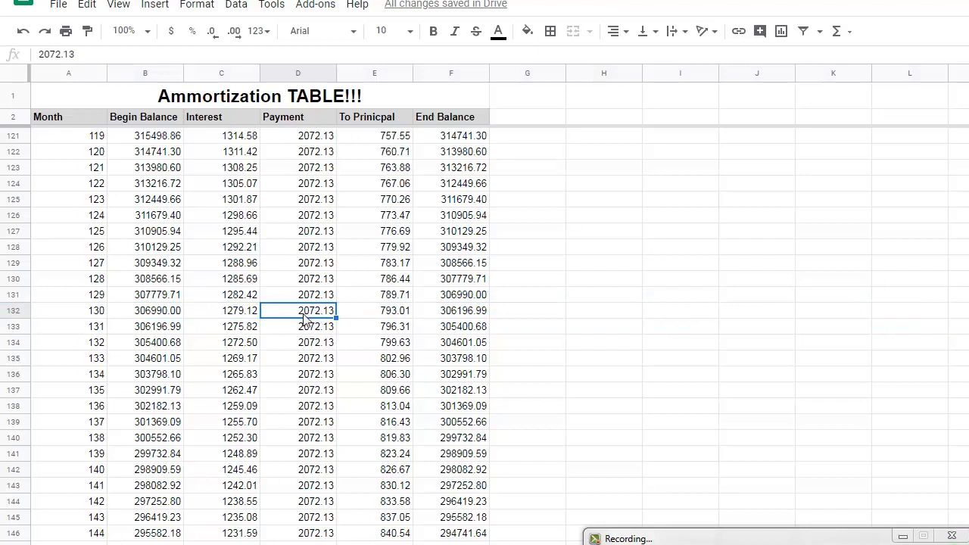
left_click(238, 313)
left_click(310, 314)
left_click(388, 316)
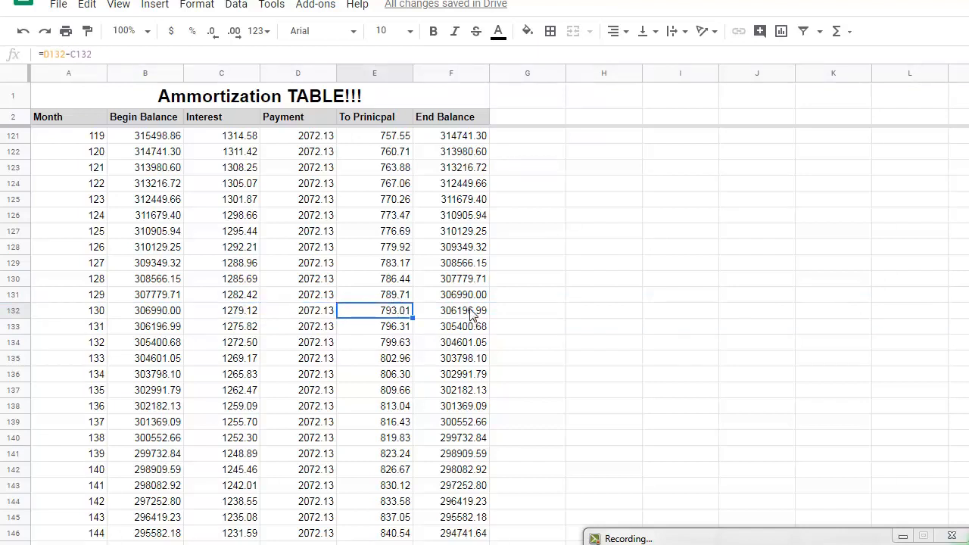